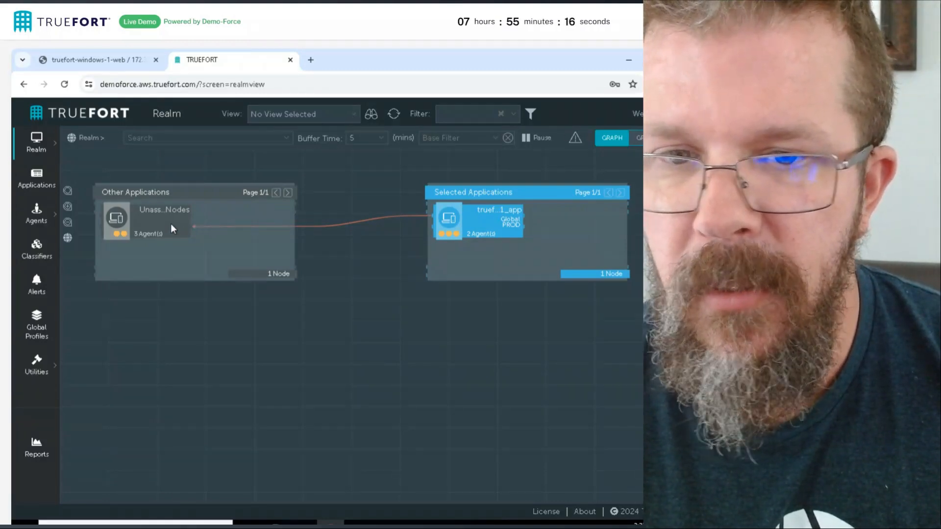
Check the details of the truefort_windows_1_app node and switch the realm graph to Default View
mouse_move(510, 224)
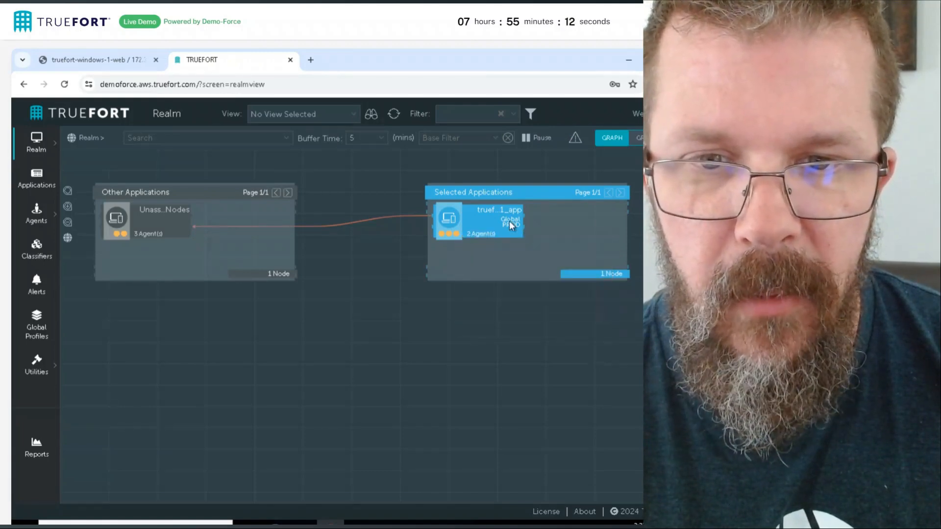
left_click(350, 117)
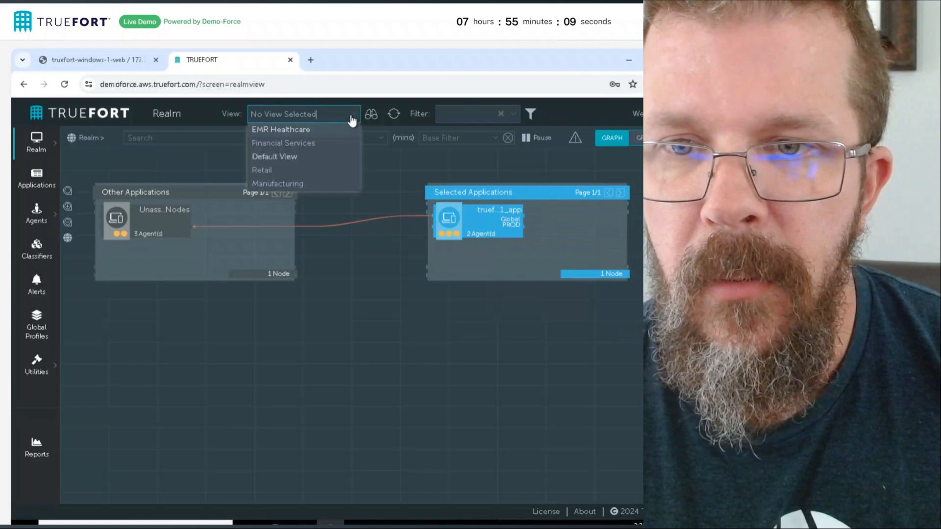
left_click(303, 156)
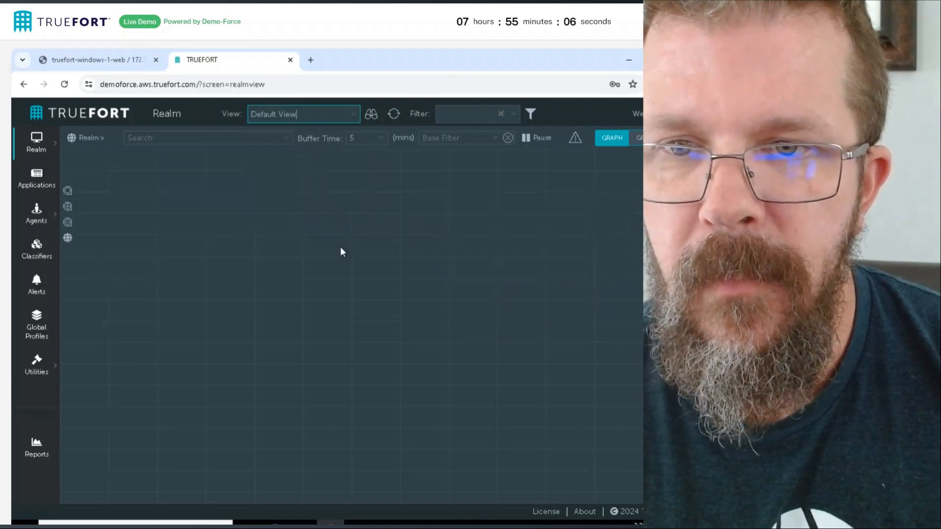
Show the EMR Healthcare view in the realm graph and examine the details of its application nodes
left_click(352, 116)
left_click(337, 131)
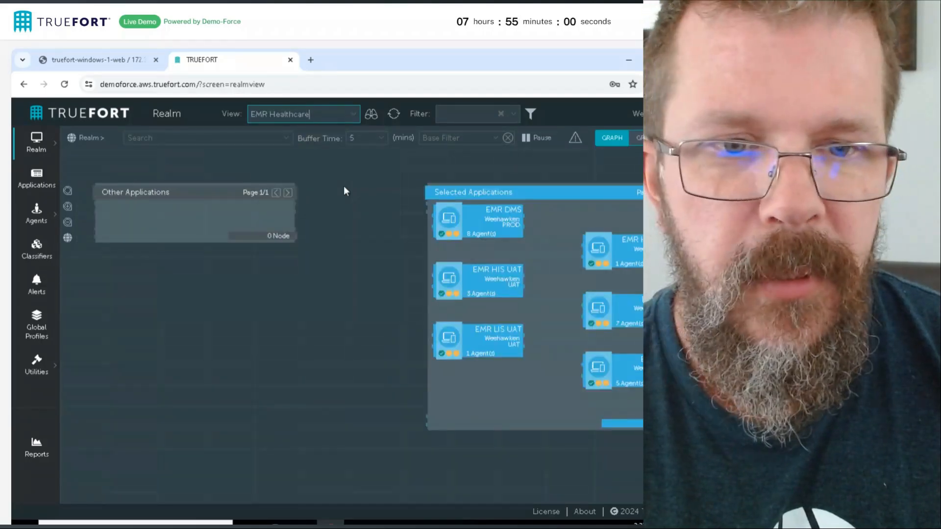
mouse_move(620, 301)
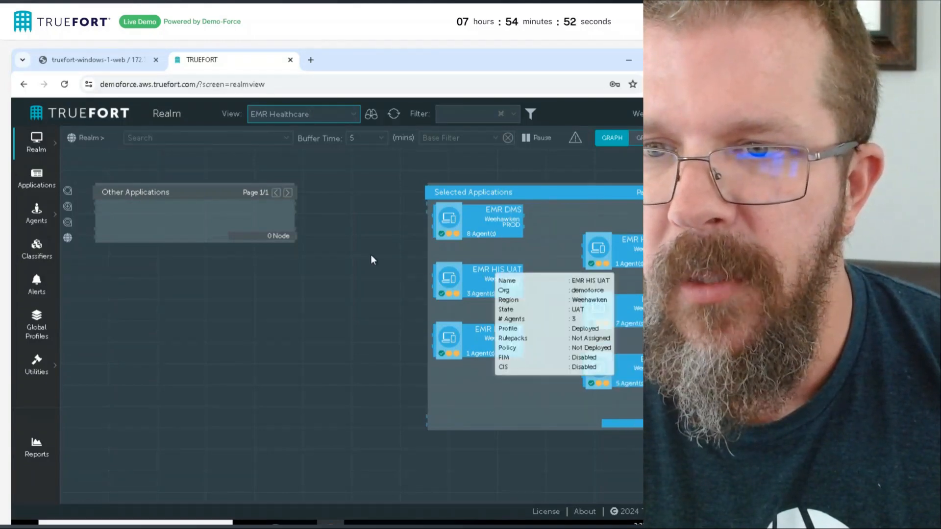
left_click_drag(395, 290, 241, 261)
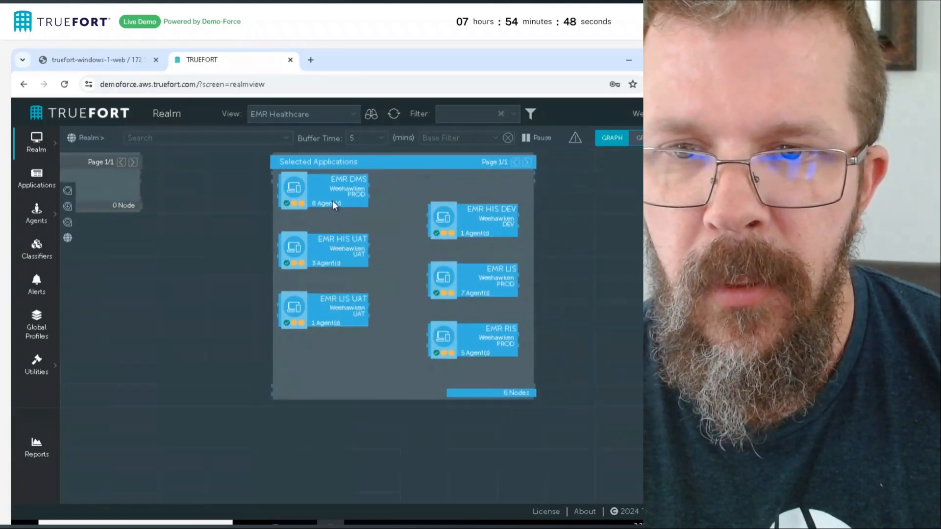
mouse_move(333, 201)
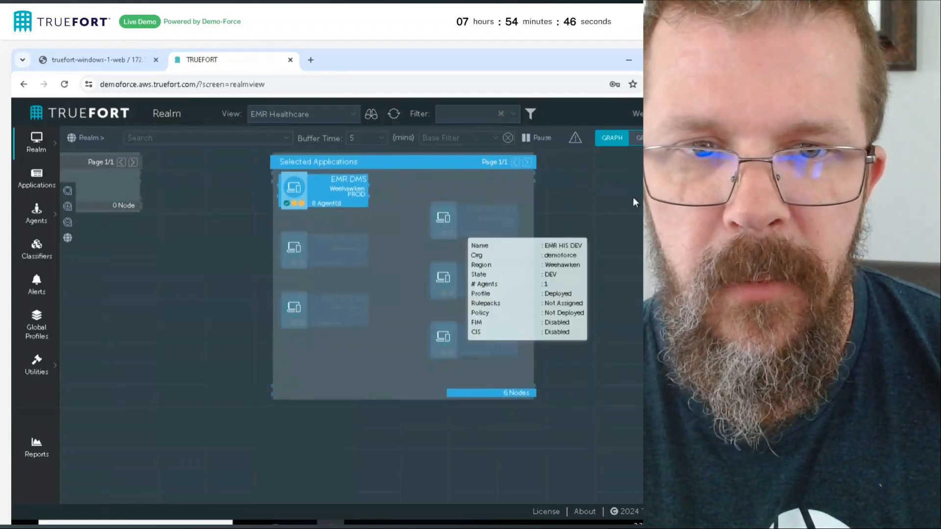
left_click_drag(596, 265, 517, 332)
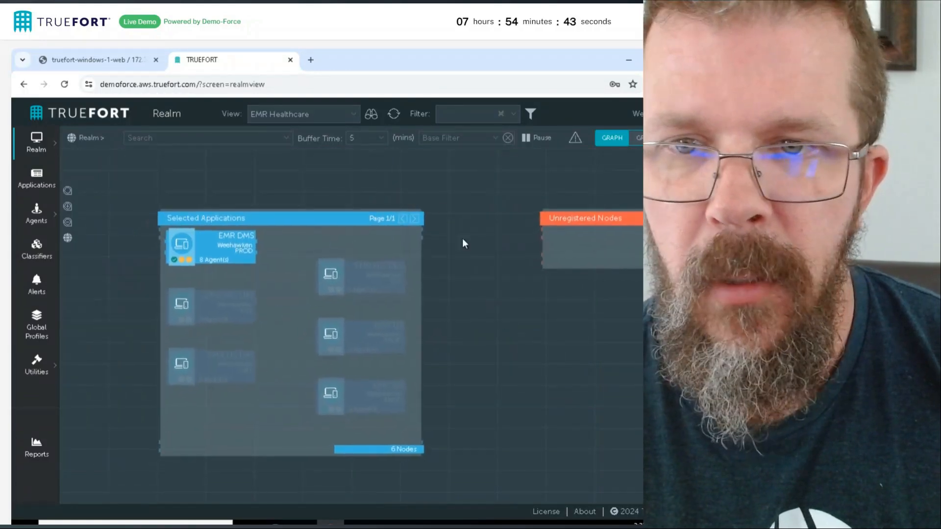
Switch to Default View, choose DEPARTMENT 2 under BUSINESS UNIT 1 in the Views dialog and apply it to the realm
left_click(360, 120)
left_click(300, 159)
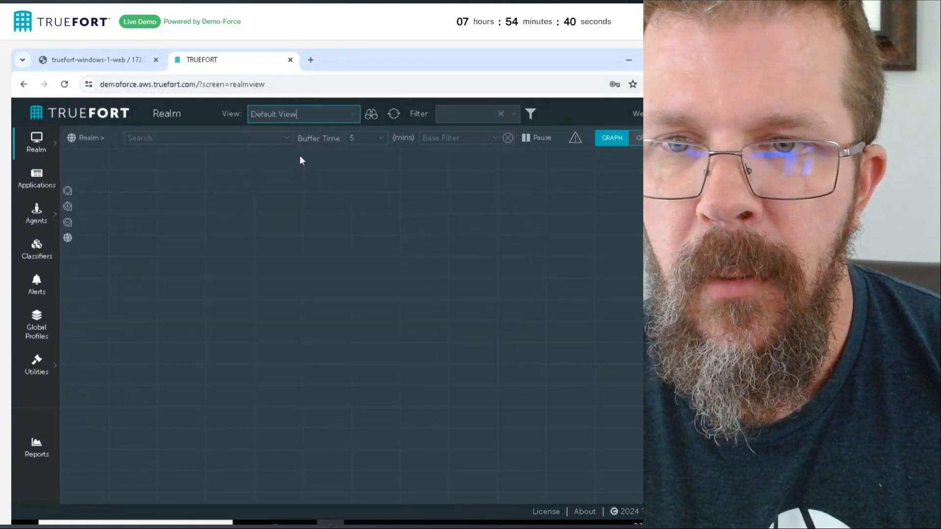
left_click(274, 221)
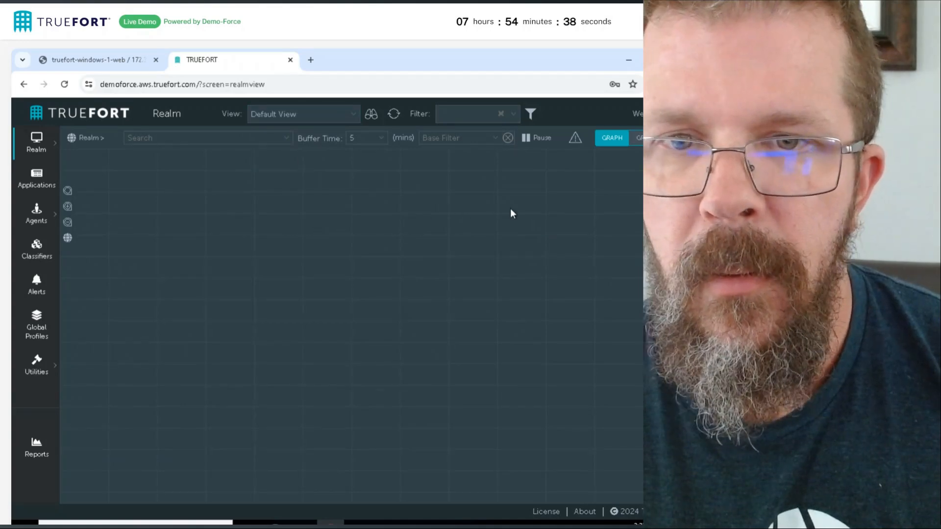
left_click(361, 116)
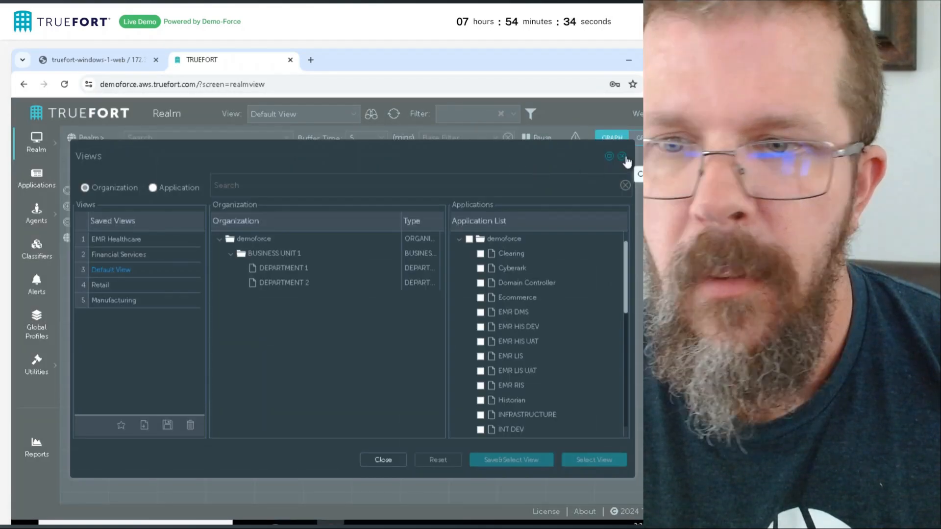
left_click(285, 283)
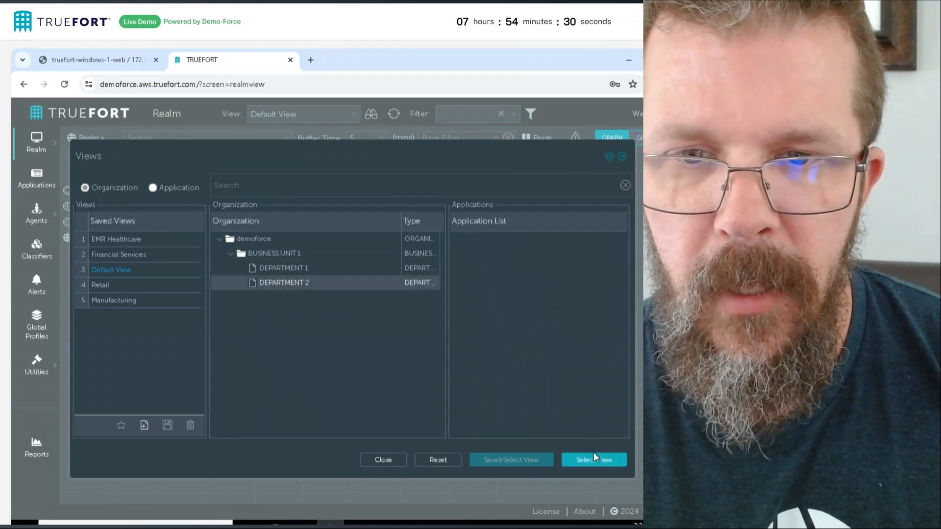
left_click(594, 465)
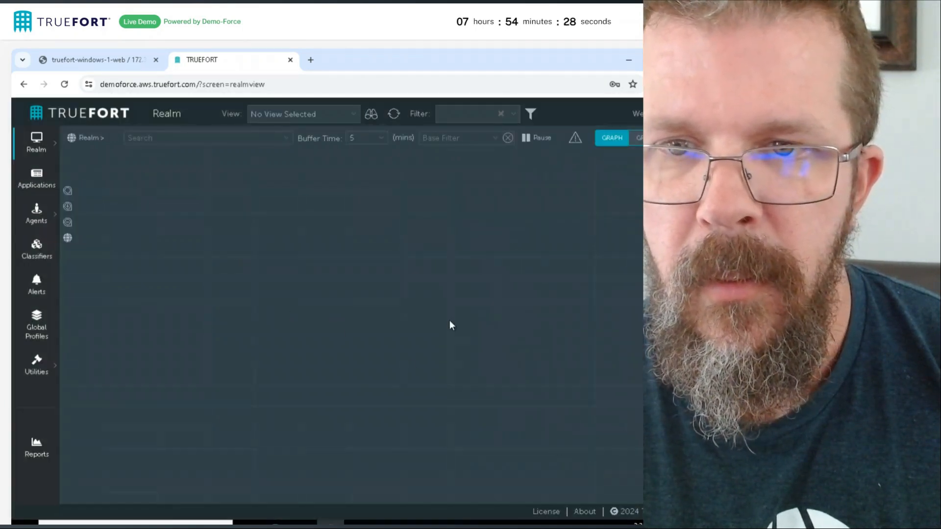
In the EMR Healthcare view, open the application details of EMR DMS and list the actions available for web server DMSWEB2
left_click(354, 114)
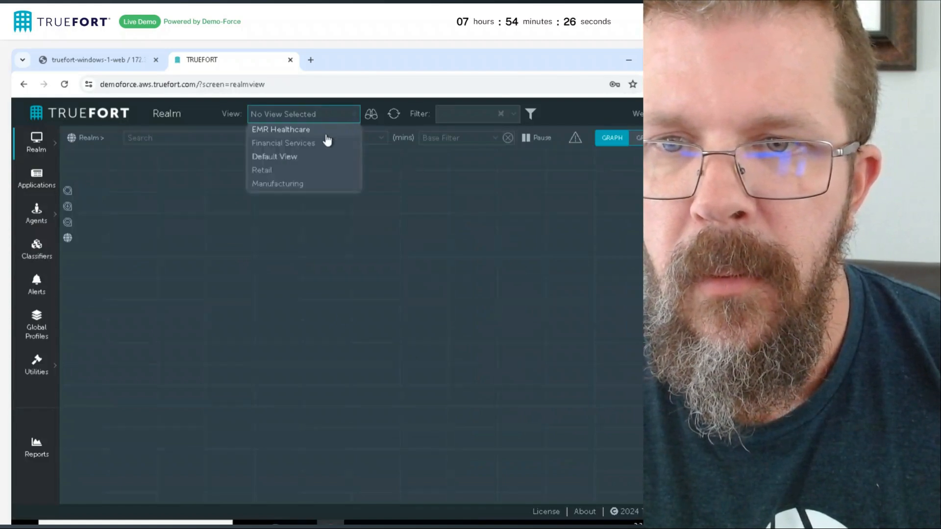
left_click(290, 130)
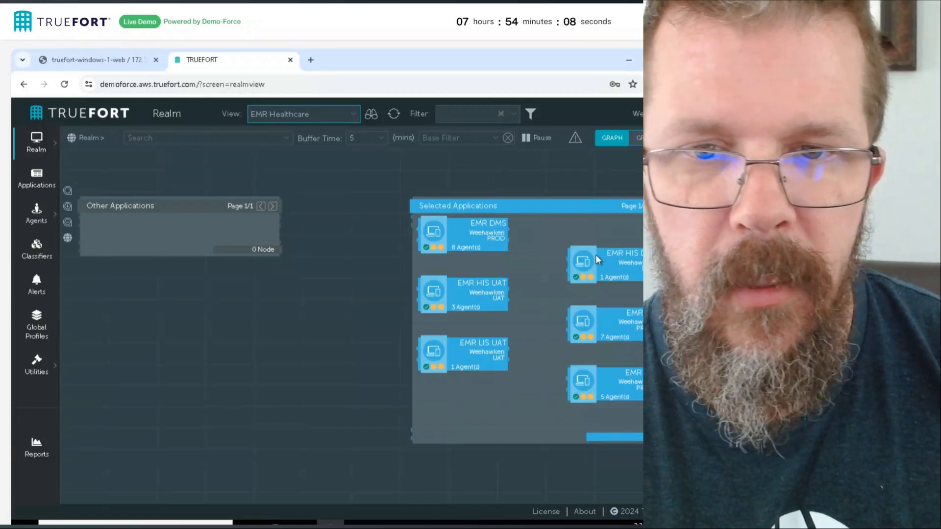
left_click(485, 244)
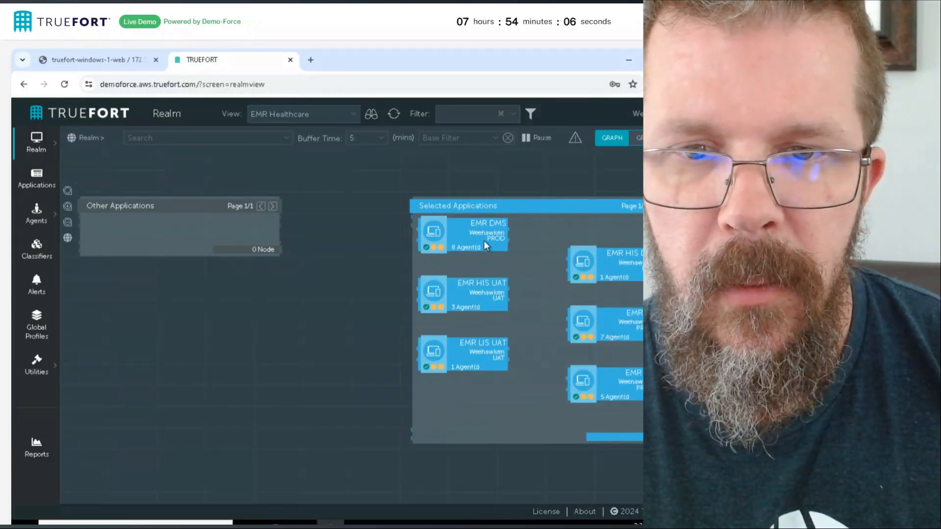
left_click(485, 244)
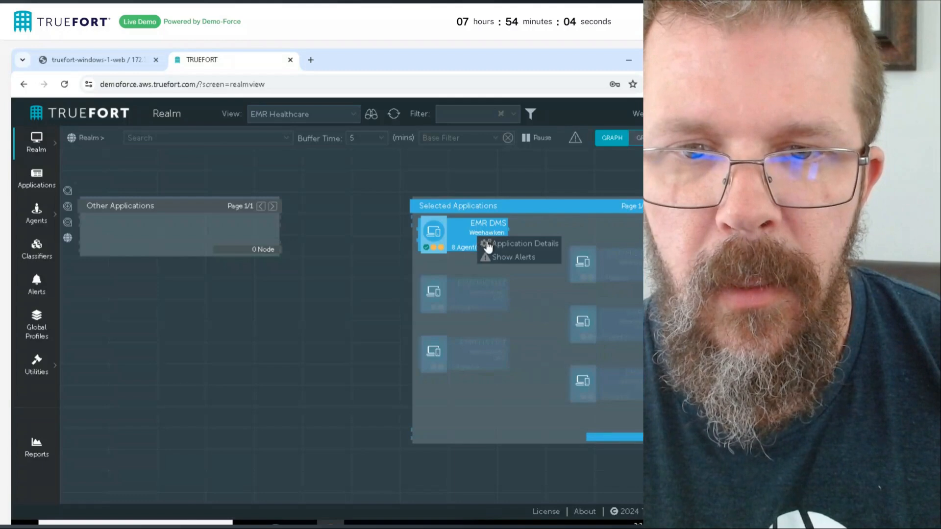
left_click(491, 243)
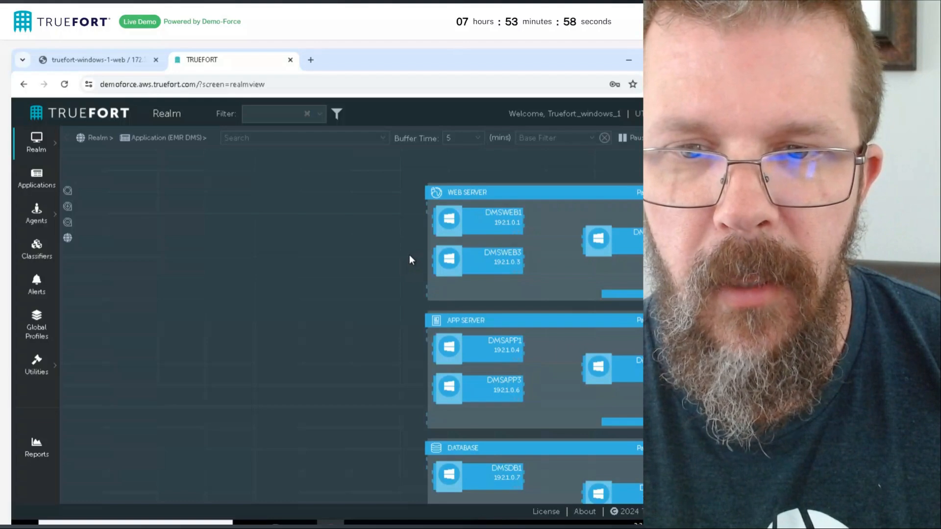
left_click_drag(410, 255, 237, 225)
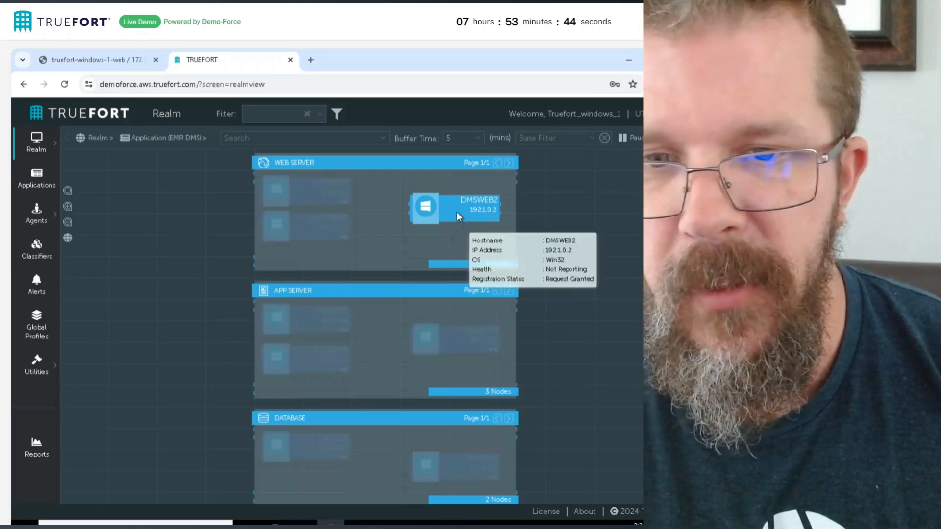
right_click(457, 215)
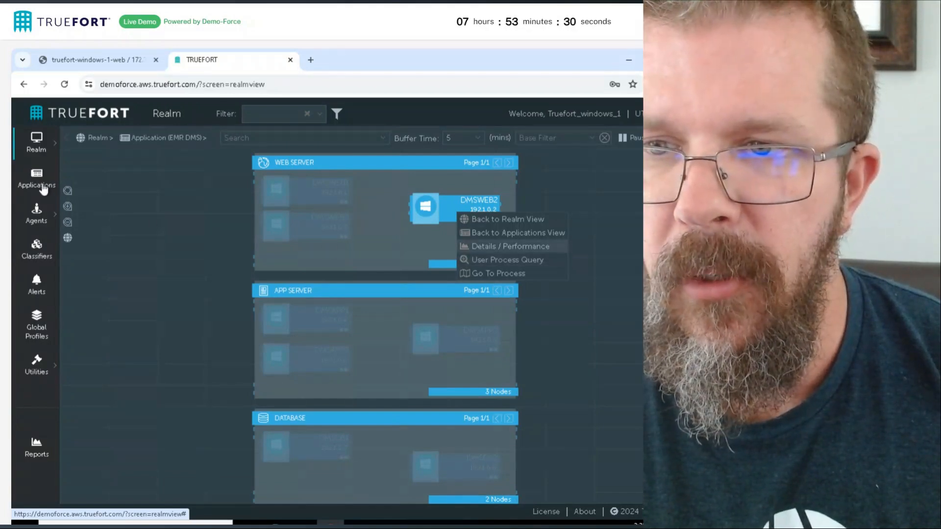
Open the applications list and set its current view to Default View
left_click(43, 189)
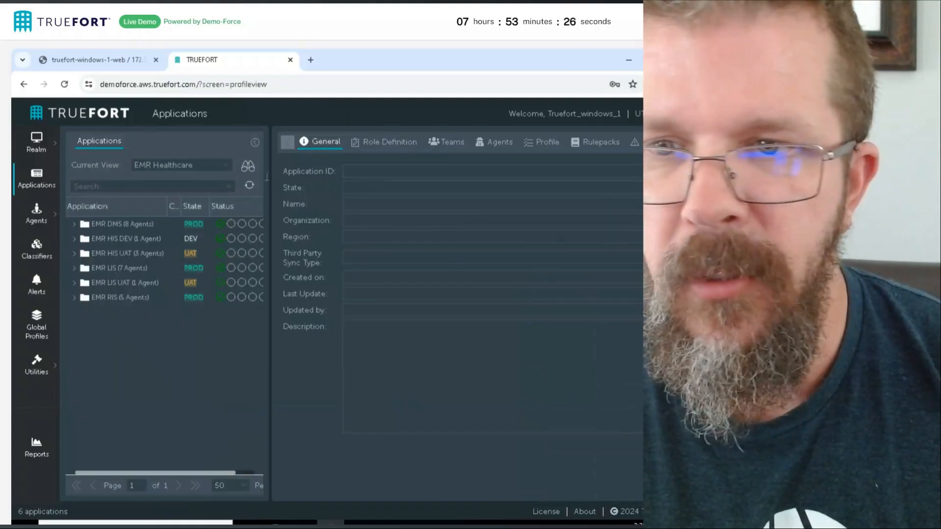
left_click(226, 172)
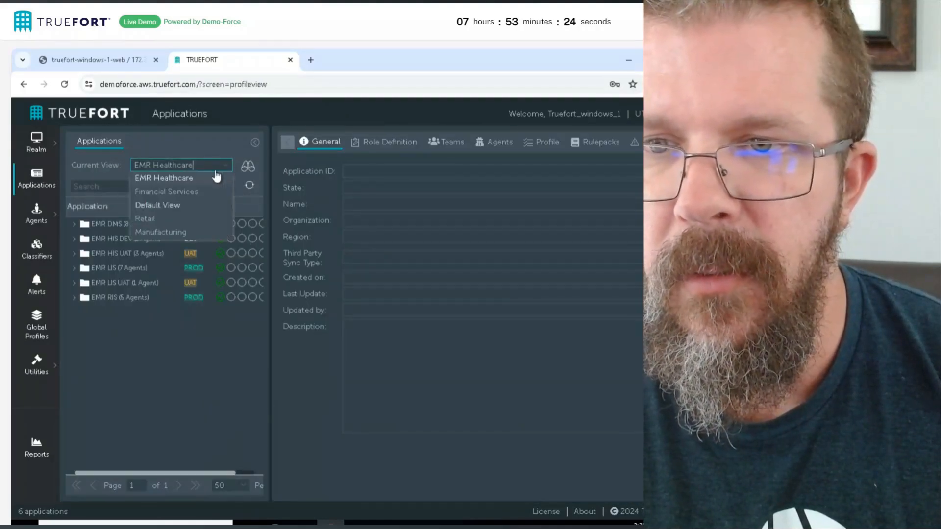
left_click(169, 205)
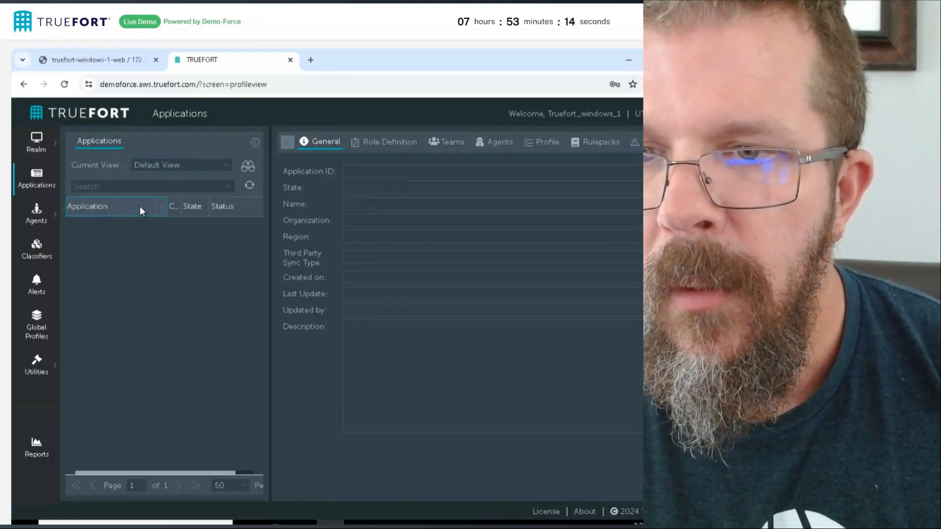
left_click(161, 210)
left_click(137, 228)
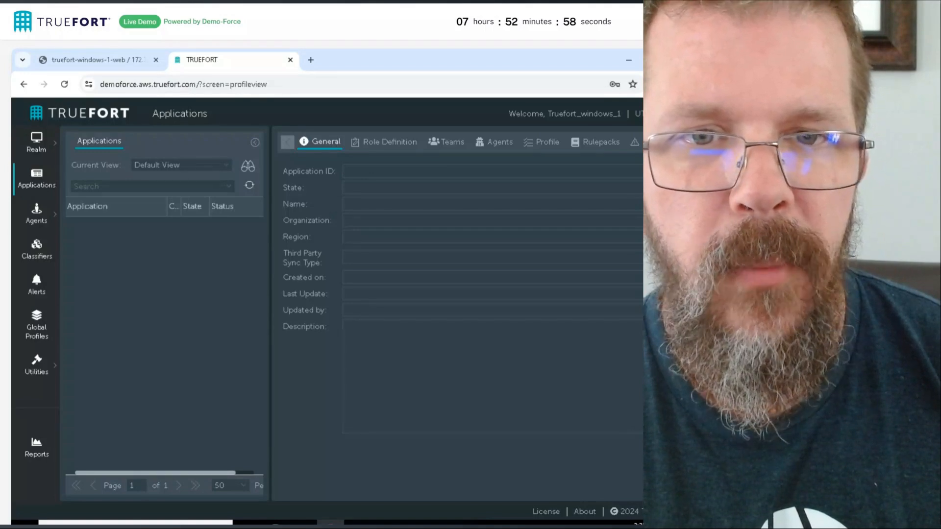
Reveal the desktop, move the credentials note aside and open the shortcut beside Google Chrome
left_click(629, 61)
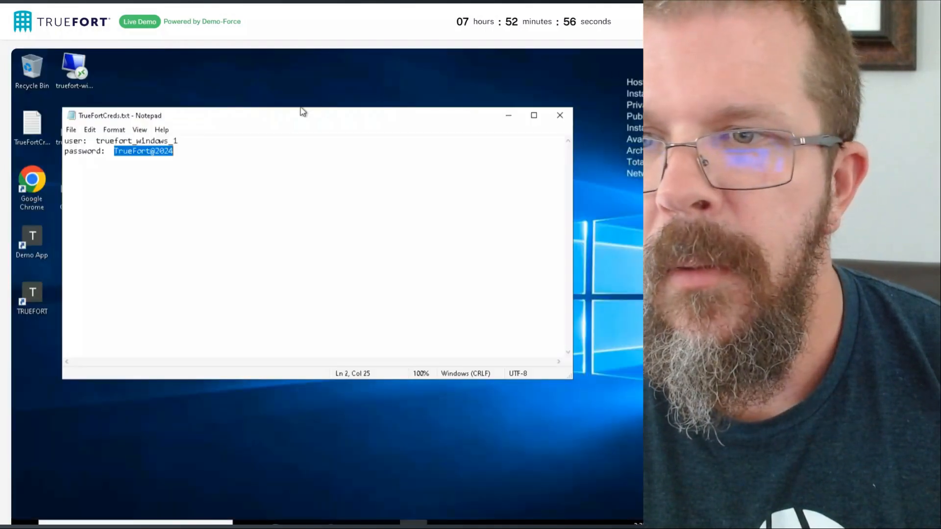
left_click_drag(218, 123, 340, 102)
double_click(80, 184)
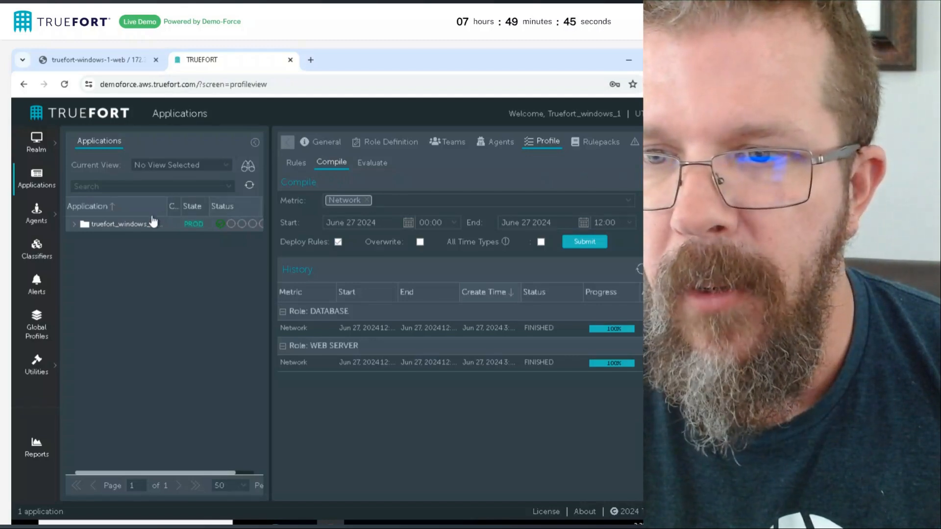
Expand the truefort_windows_1 application and view the network profile rules of its WEB SERVER role
left_click(81, 227)
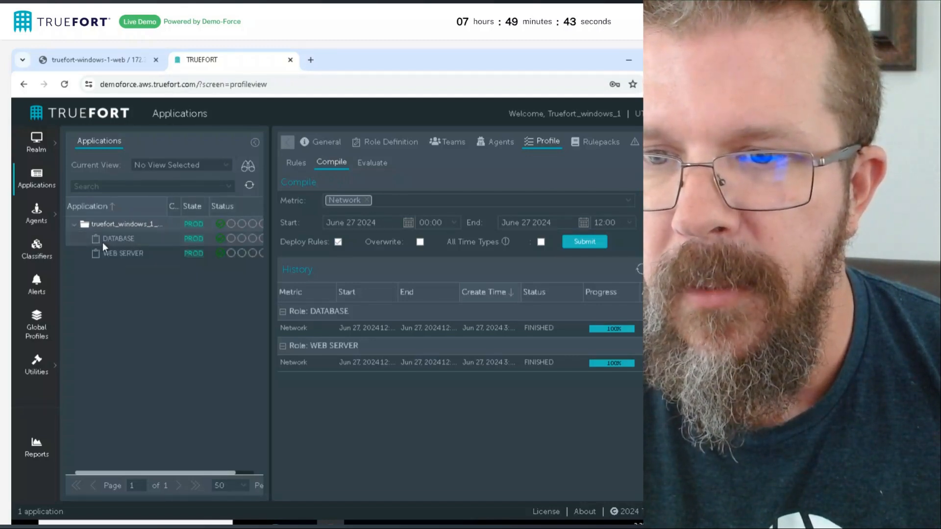
left_click(108, 254)
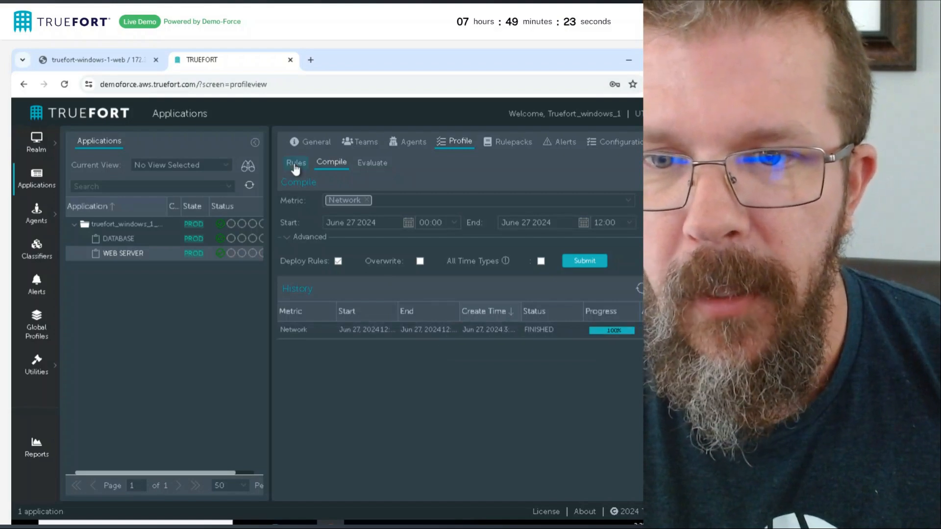
left_click(296, 166)
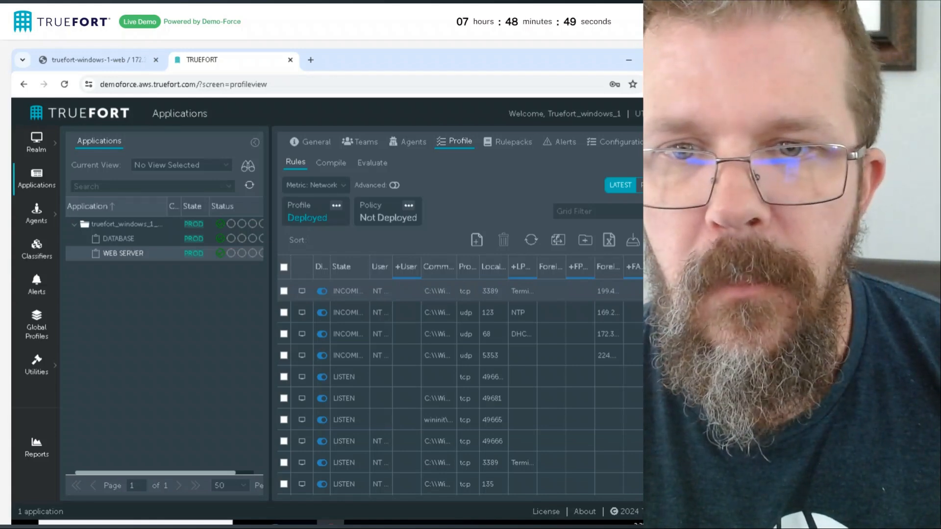
Start a rulepack assignment for the WEB SERVER role and select the Network rulepack, version 19962
left_click(500, 147)
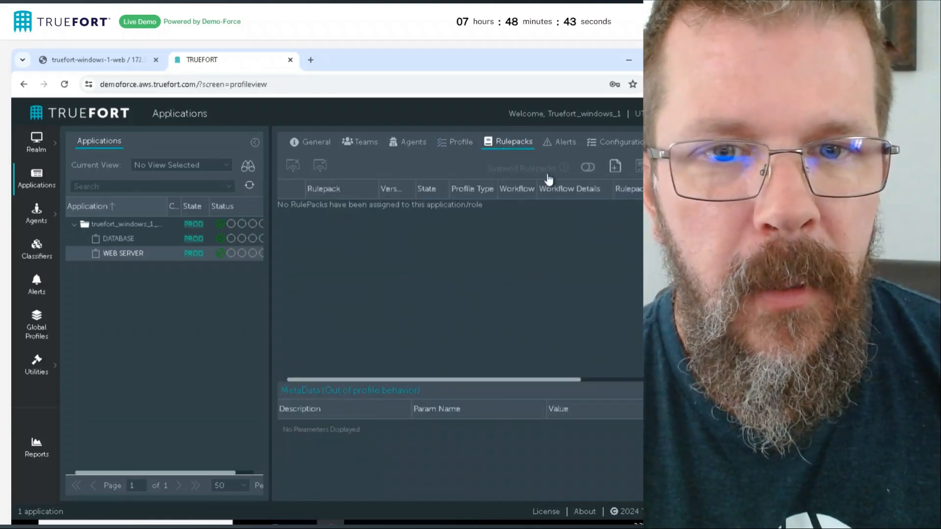
left_click(614, 167)
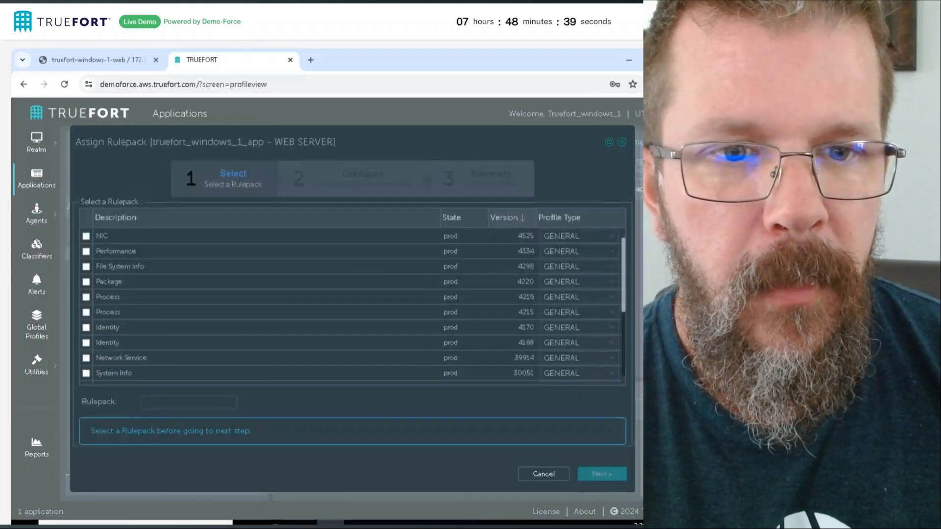
scroll(181, 314, "down", 1)
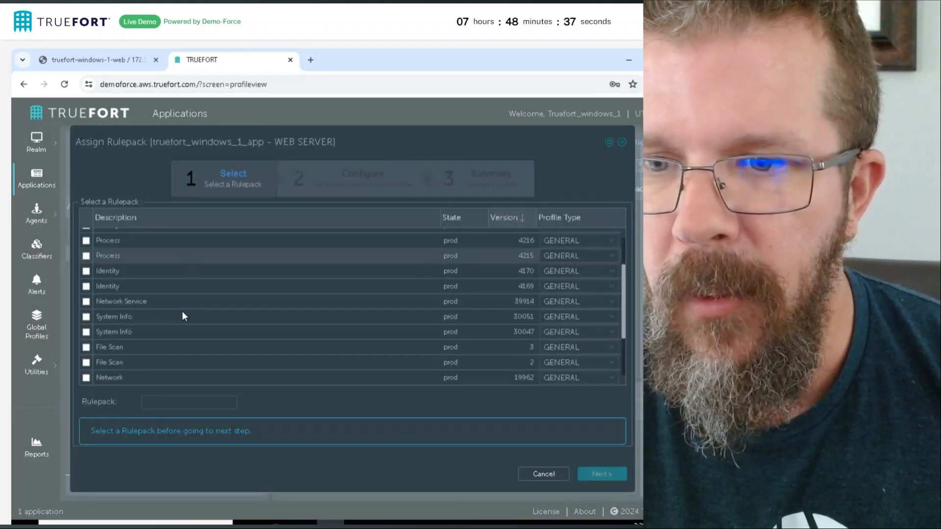
scroll(183, 314, "down", 1)
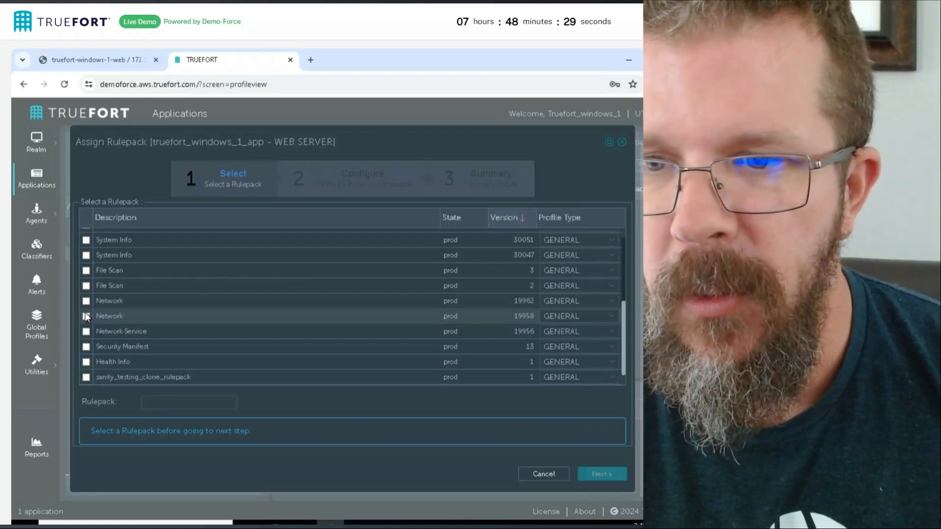
left_click(86, 301)
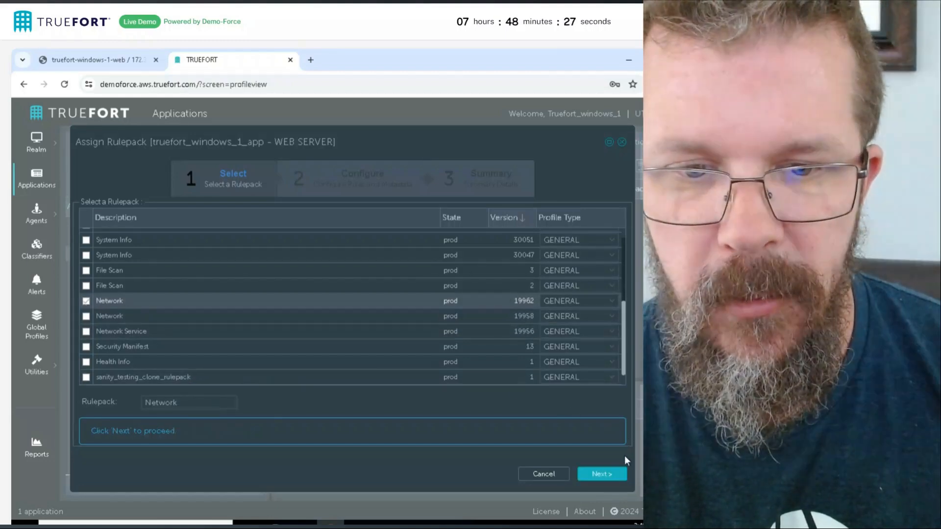
left_click(607, 474)
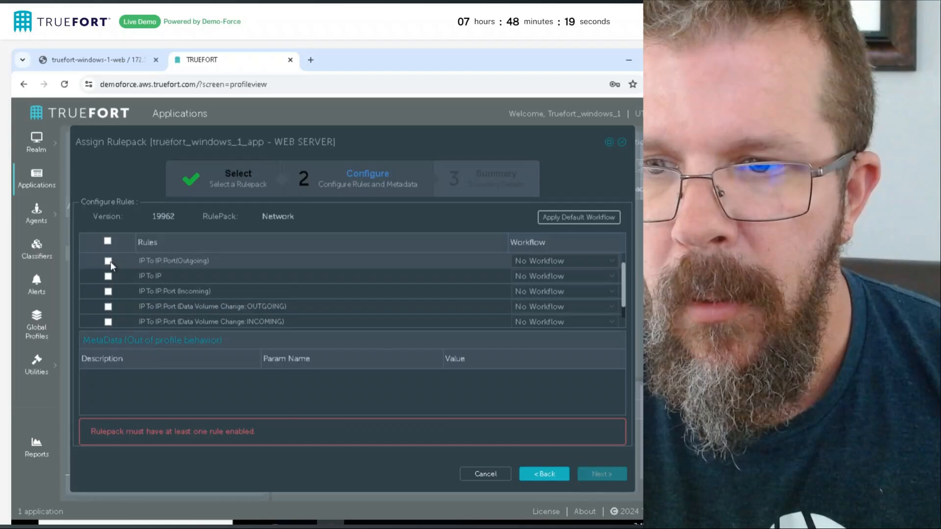
Enable the IP To IP:Port(Outgoing) rule and finish assigning the rulepack
left_click(109, 261)
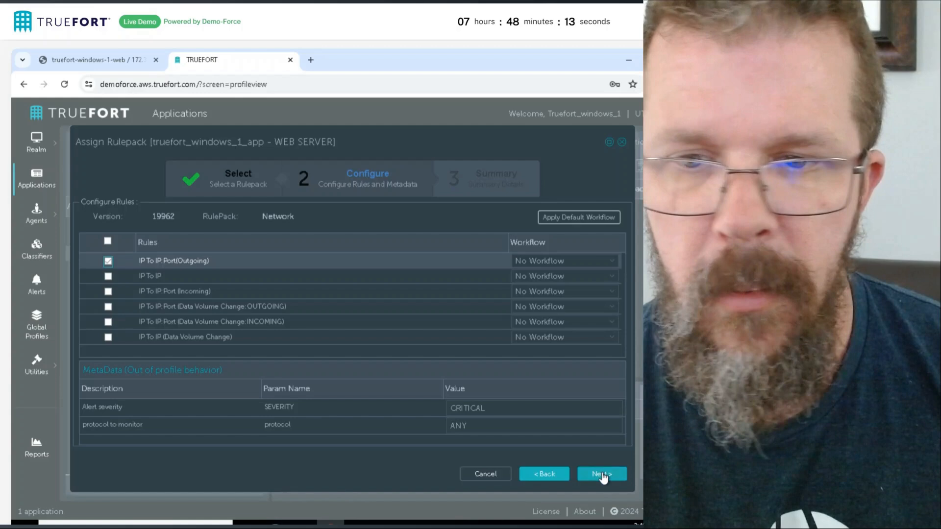
left_click(602, 475)
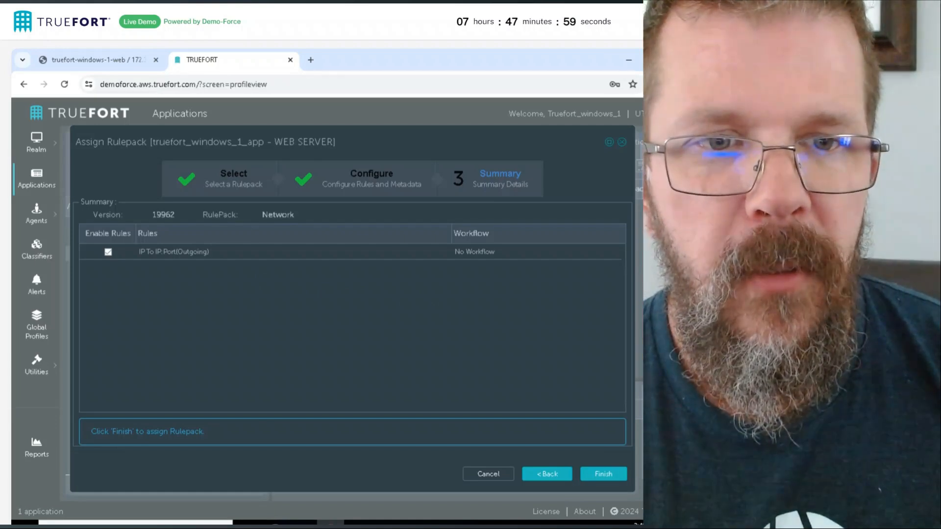
left_click_drag(735, 139, 387, 137)
left_click_drag(506, 267, 660, 436)
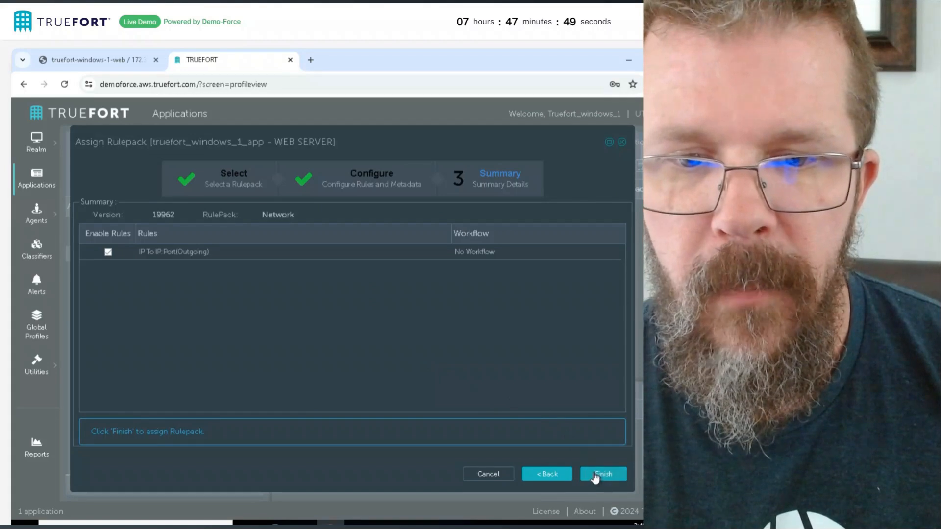
left_click(596, 475)
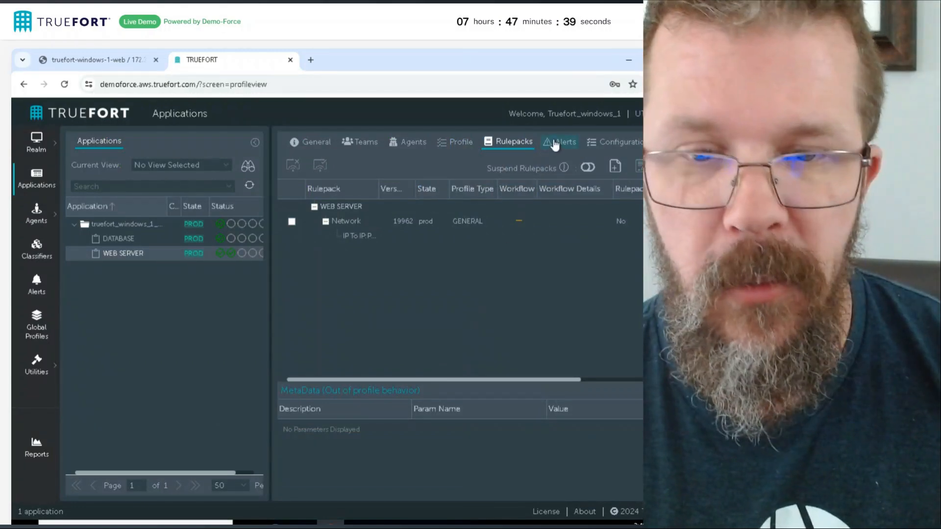
View the alerts of the WEB SERVER role
left_click(556, 145)
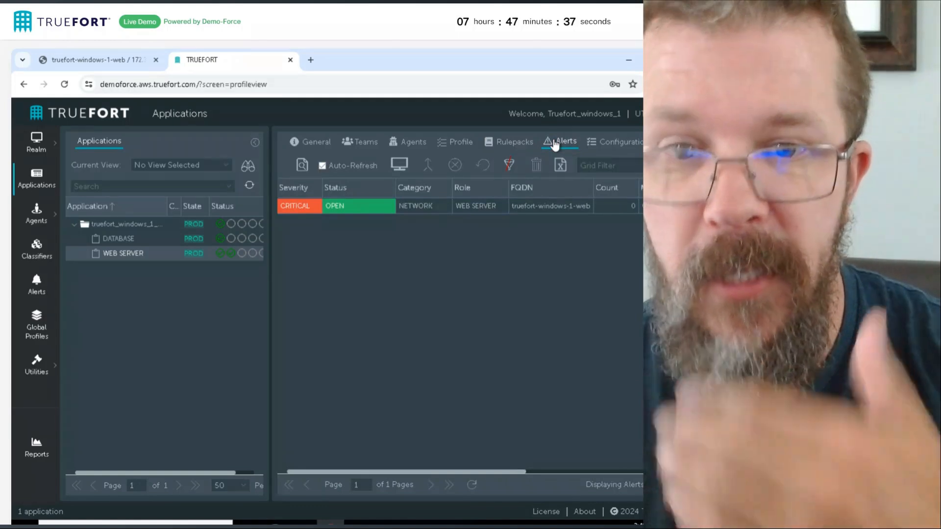